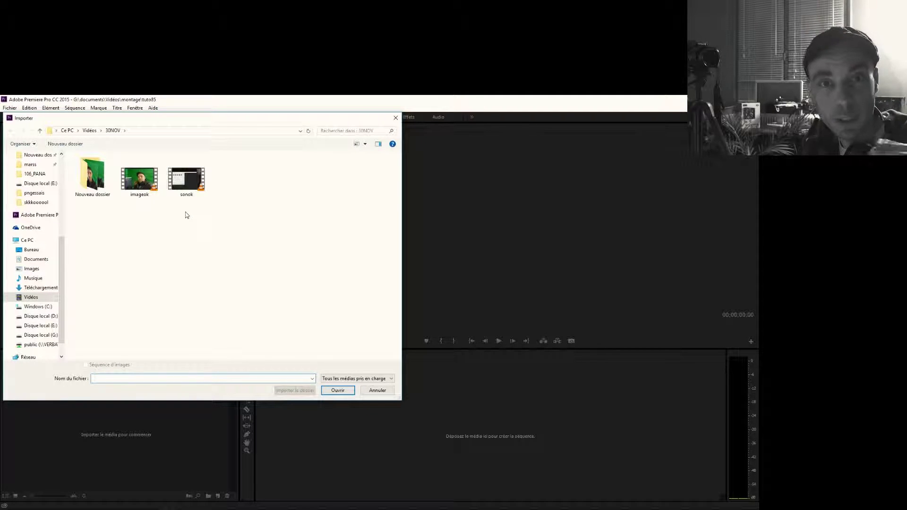
- Import the imageok and sonok video files from the 30NOV folder into the project
{"action": "left_click_drag", "start_coordinate": [199, 219], "coordinate": [136, 200]}
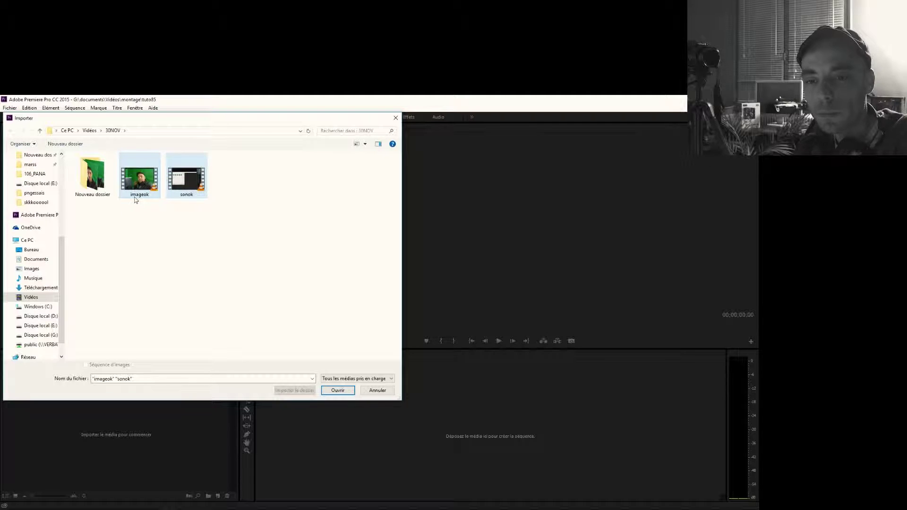
{"action": "left_click", "coordinate": [337, 390]}
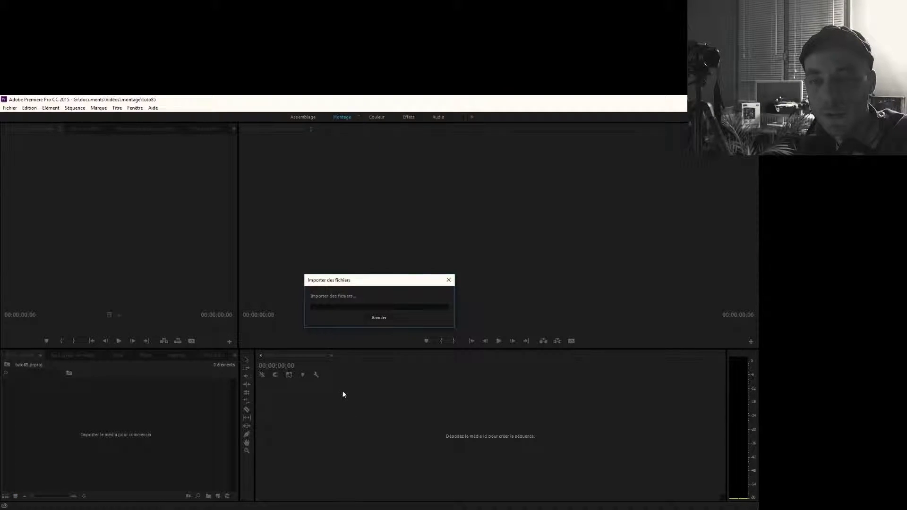
{"action": "left_click", "coordinate": [196, 452]}
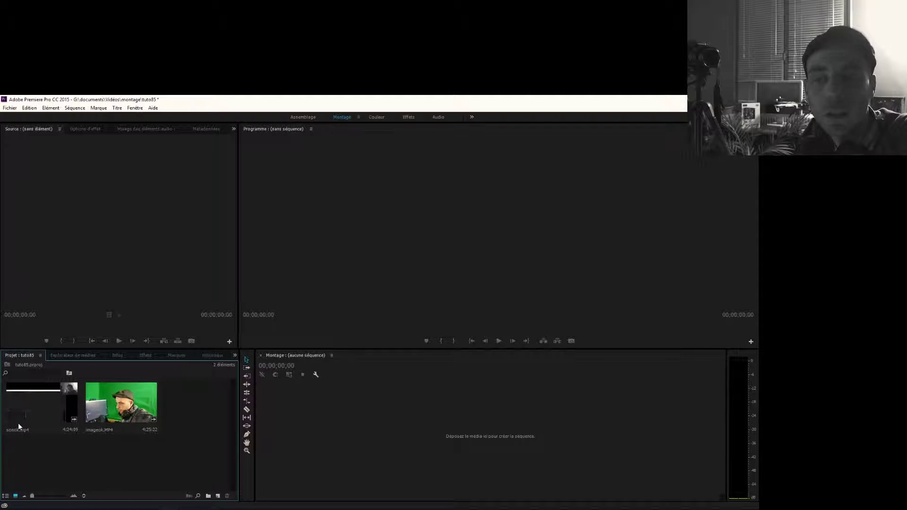
- Create a multi-camera source sequence from sonok.mp4 and imageok.MP4, using audio as the synchronization point
{"action": "left_click_drag", "start_coordinate": [117, 456], "coordinate": [55, 416]}
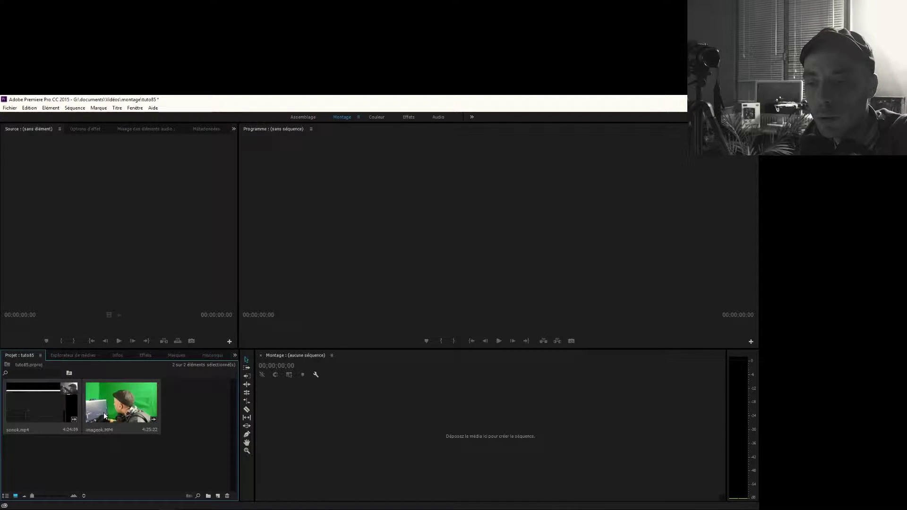
{"action": "right_click", "coordinate": [103, 413]}
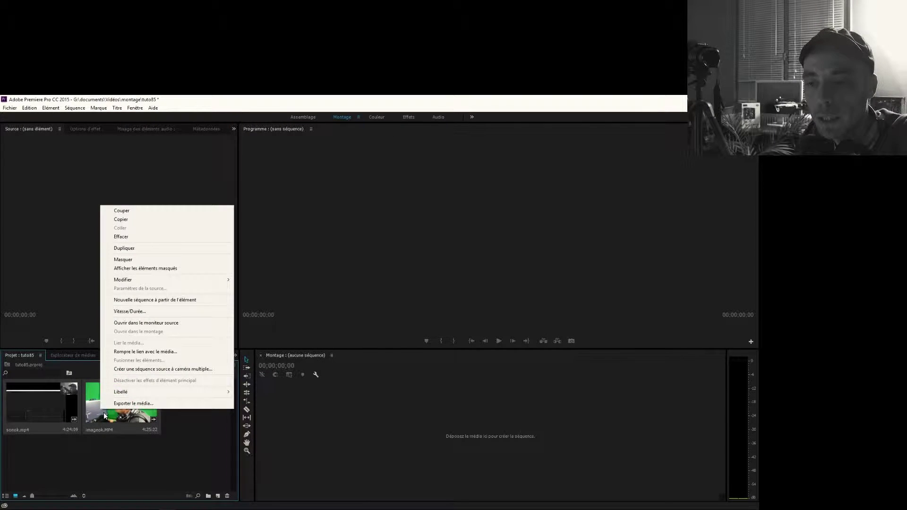
{"action": "left_click", "coordinate": [159, 369]}
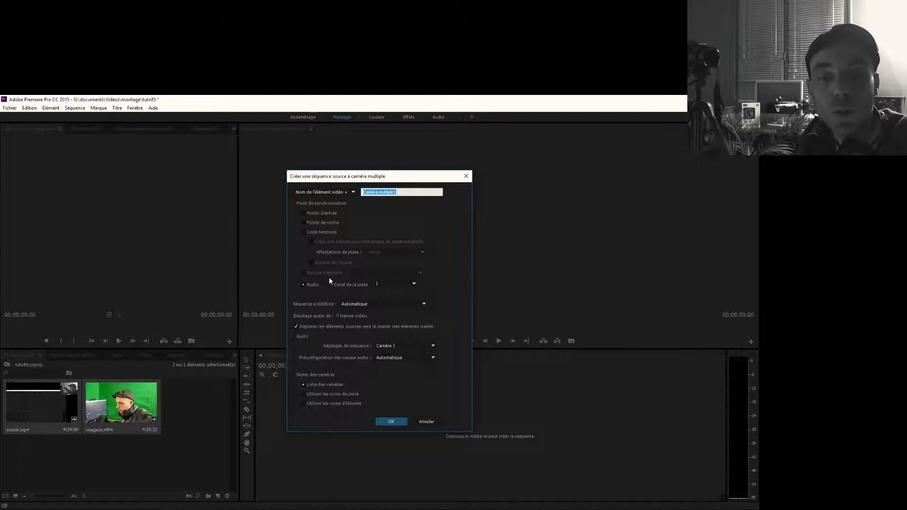
{"action": "left_click", "coordinate": [310, 285]}
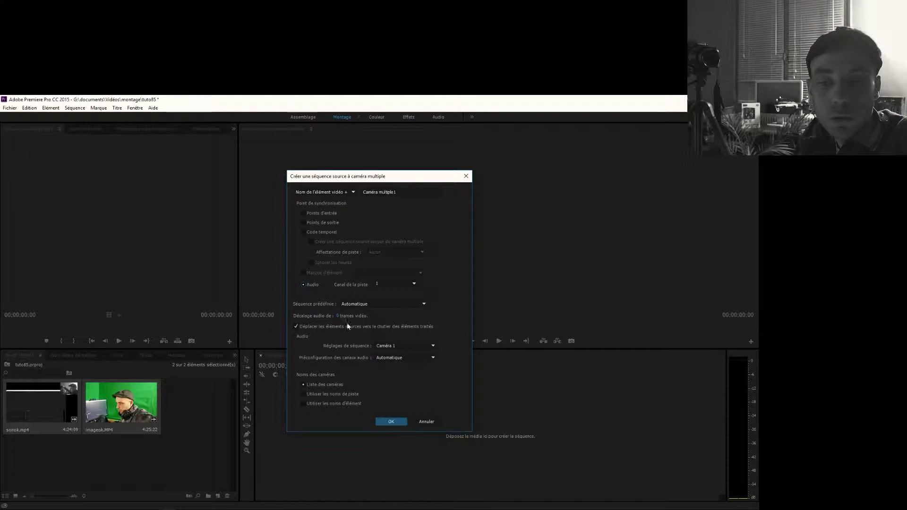
{"action": "left_click", "coordinate": [396, 422]}
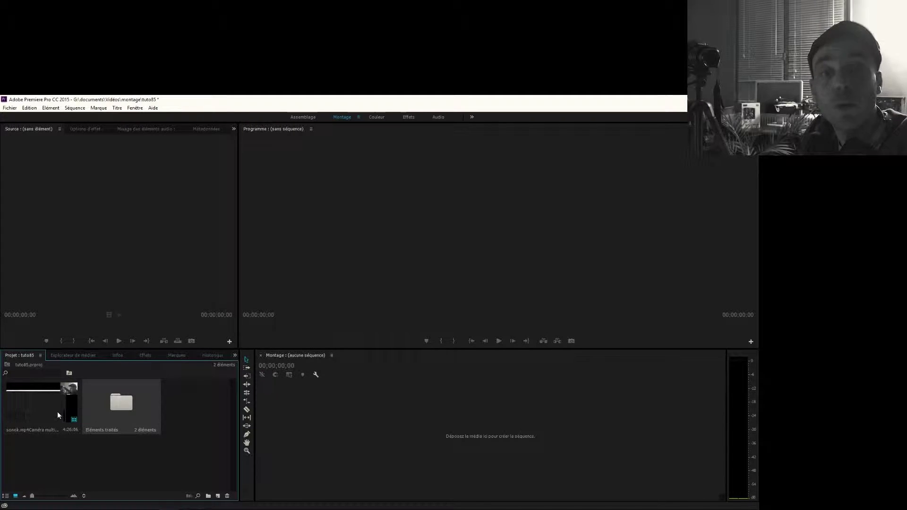
- Open the multi-camera sequence in the source monitor and switch between its two camera angles
{"action": "right_click", "coordinate": [34, 410]}
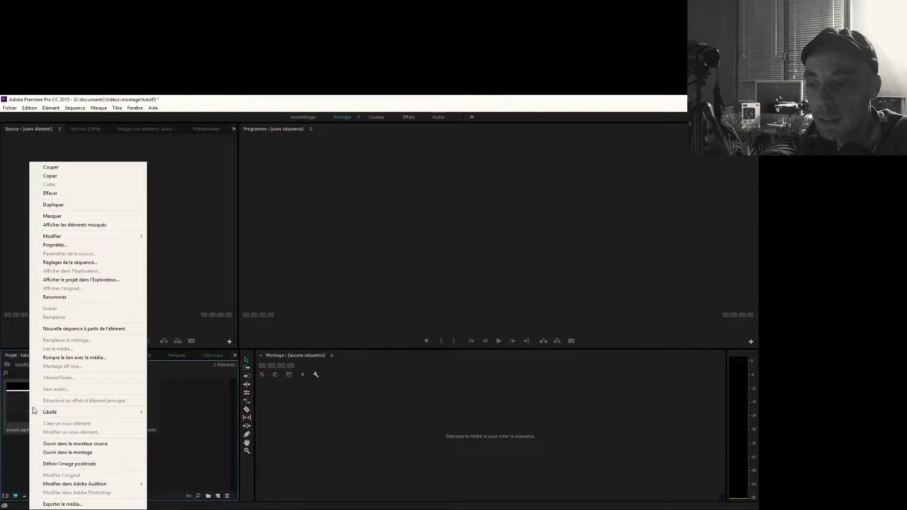
{"action": "left_click", "coordinate": [90, 445]}
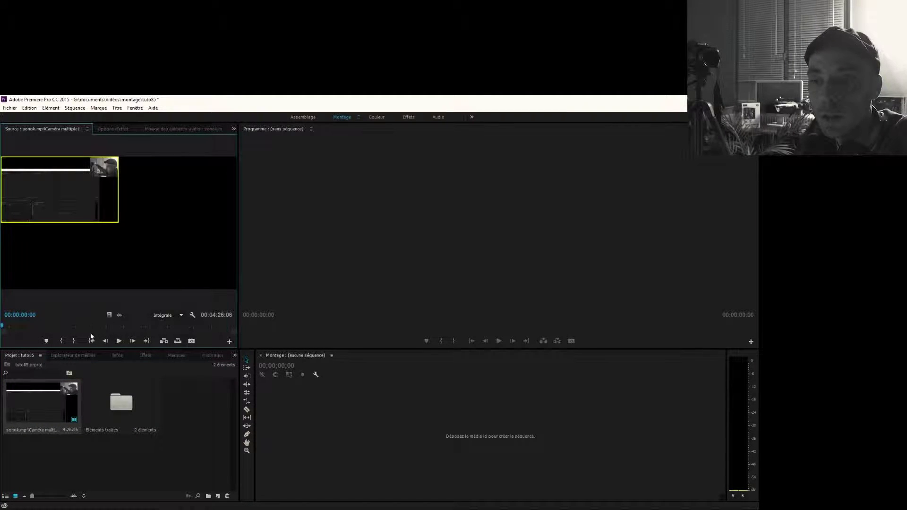
{"action": "left_click", "coordinate": [193, 197]}
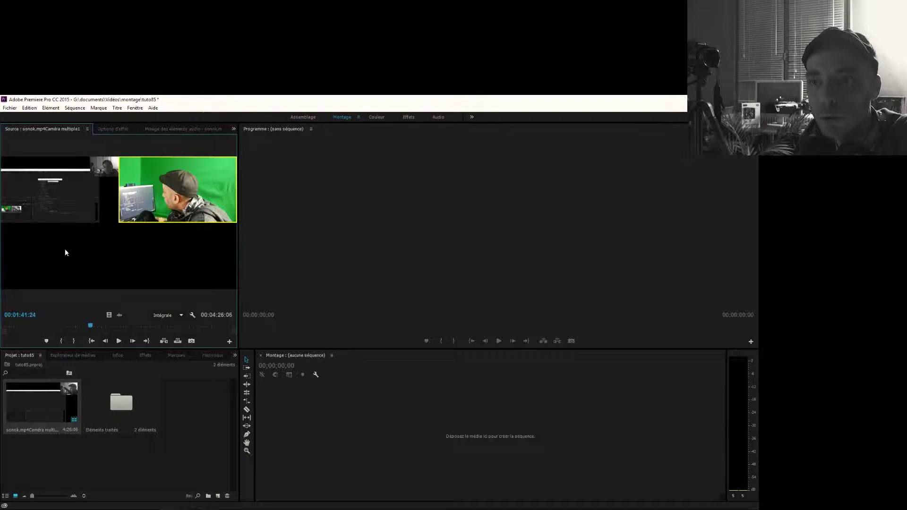
{"action": "left_click", "coordinate": [54, 212]}
{"action": "left_click", "coordinate": [158, 207]}
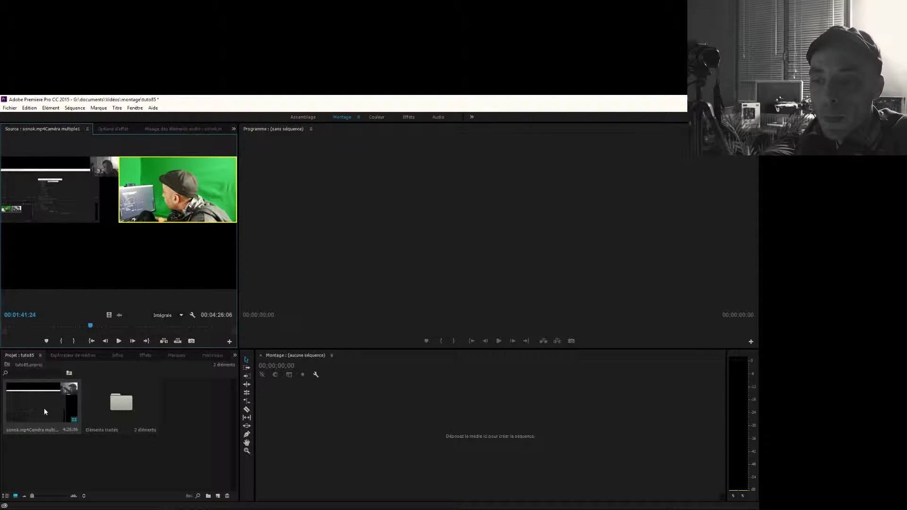
- Open the multi-camera sequence in the timeline and play its first five seconds past the hand clap
{"action": "right_click", "coordinate": [29, 410]}
{"action": "left_click", "coordinate": [84, 452]}
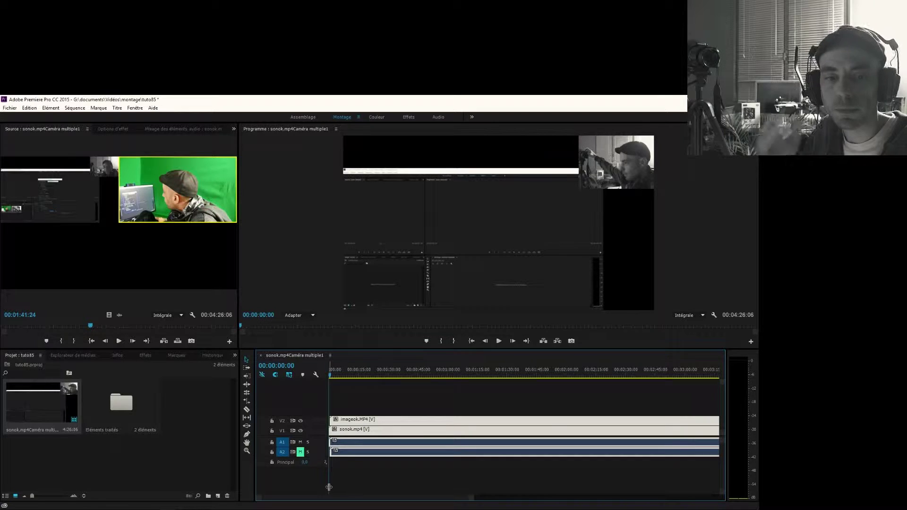
{"action": "left_click", "coordinate": [498, 342]}
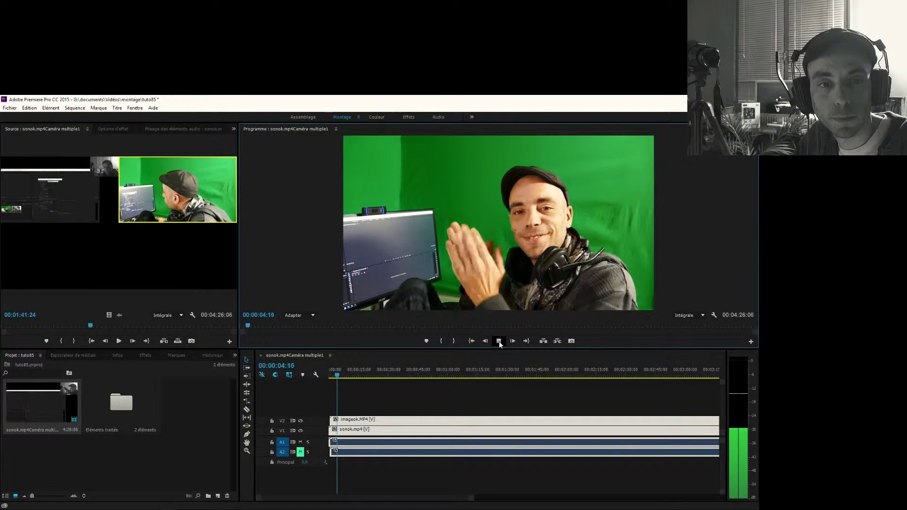
{"action": "left_click", "coordinate": [499, 341]}
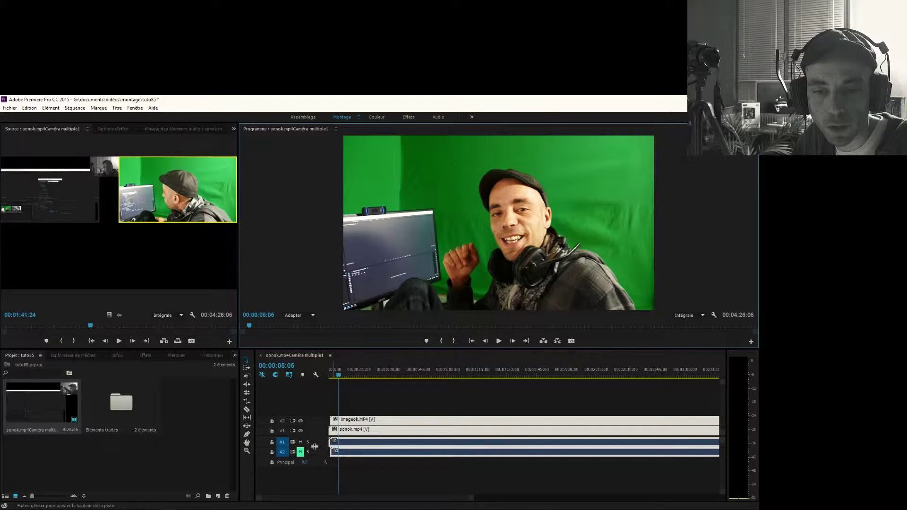
- Enlarge audio track A1 to show its waveform and place the playhead at 00:00:04:08, near the clap peak
{"action": "left_click_drag", "start_coordinate": [312, 448], "coordinate": [310, 492]}
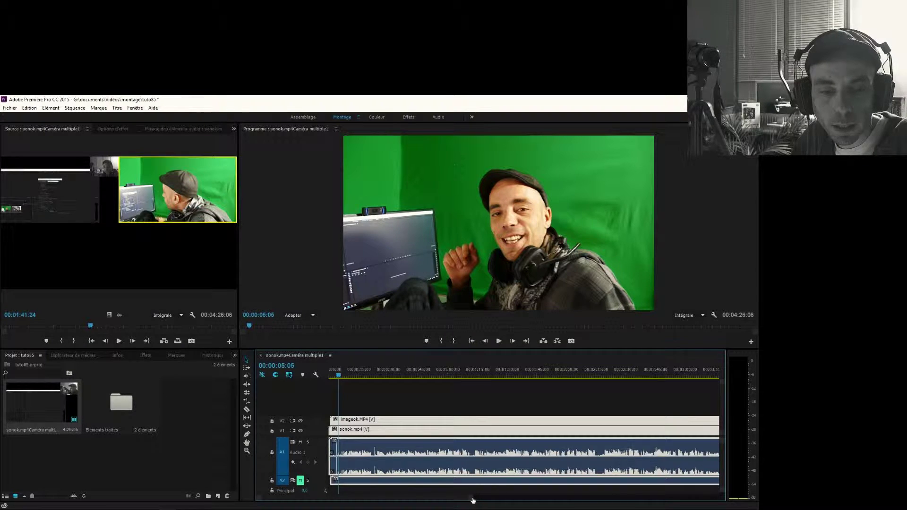
{"action": "left_click_drag", "start_coordinate": [473, 501], "coordinate": [385, 504]}
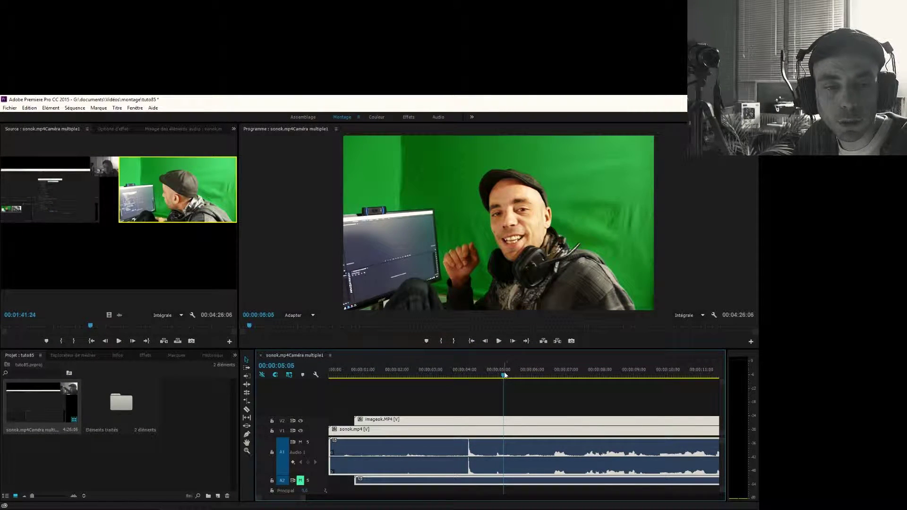
{"action": "left_click_drag", "start_coordinate": [505, 376], "coordinate": [474, 385]}
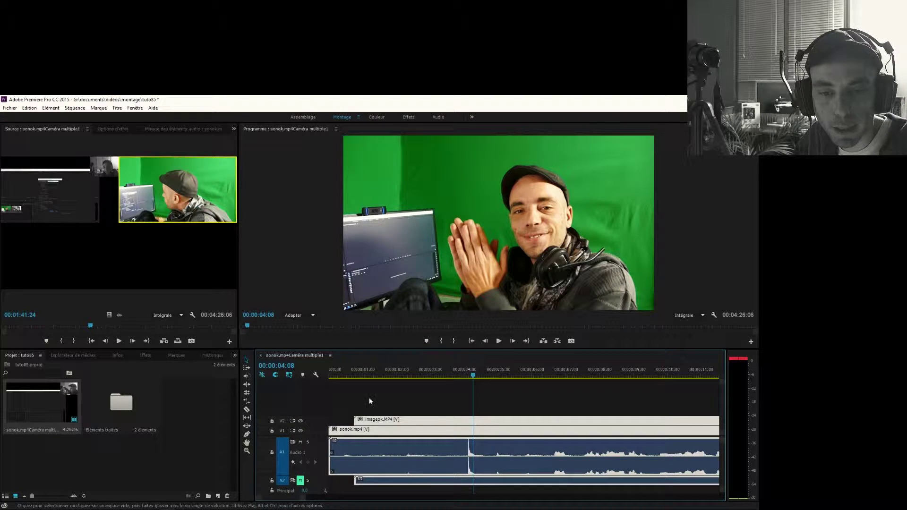
- Shift all the clips together about 1.5 seconds later in the timeline, and deselect them
{"action": "left_click_drag", "start_coordinate": [383, 392], "coordinate": [401, 495]}
{"action": "left_click_drag", "start_coordinate": [383, 436], "coordinate": [427, 442]}
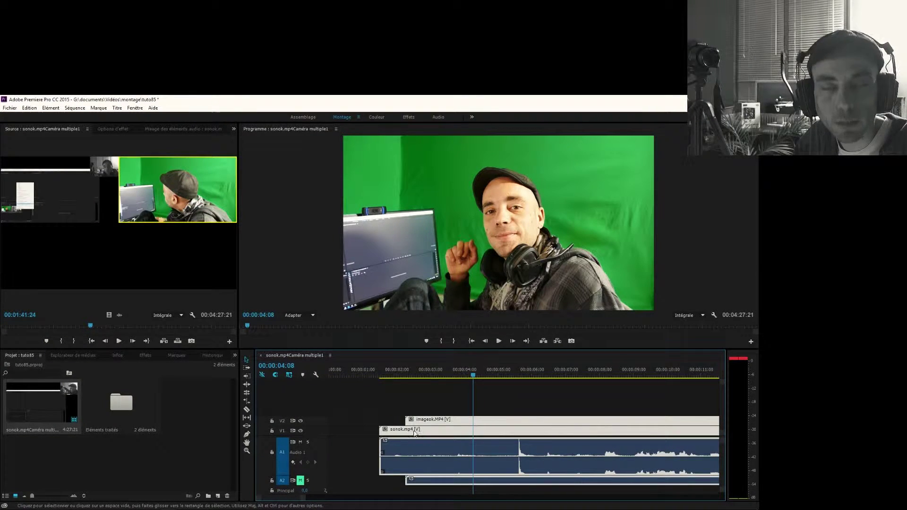
{"action": "left_click", "coordinate": [409, 407]}
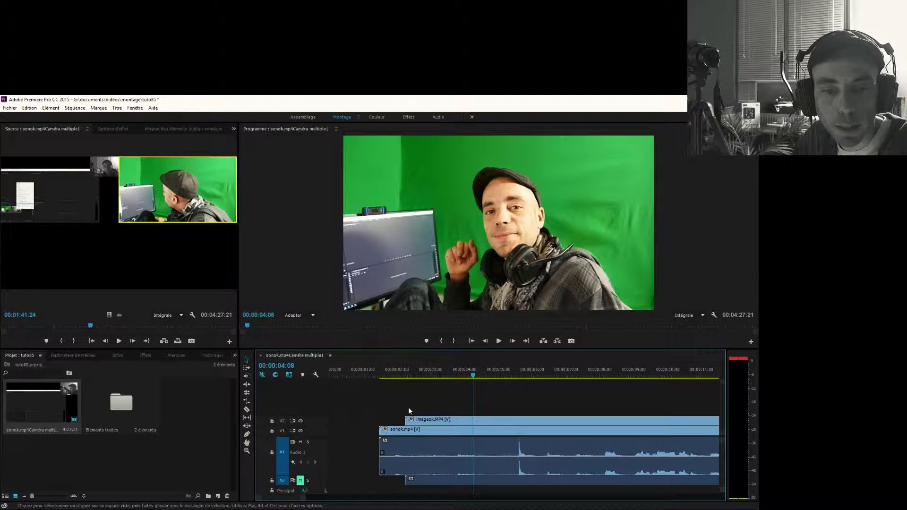
- Move only the sonok.mp4 clip with its audio about four frames earlier in the timeline
{"action": "left_click", "coordinate": [410, 455]}
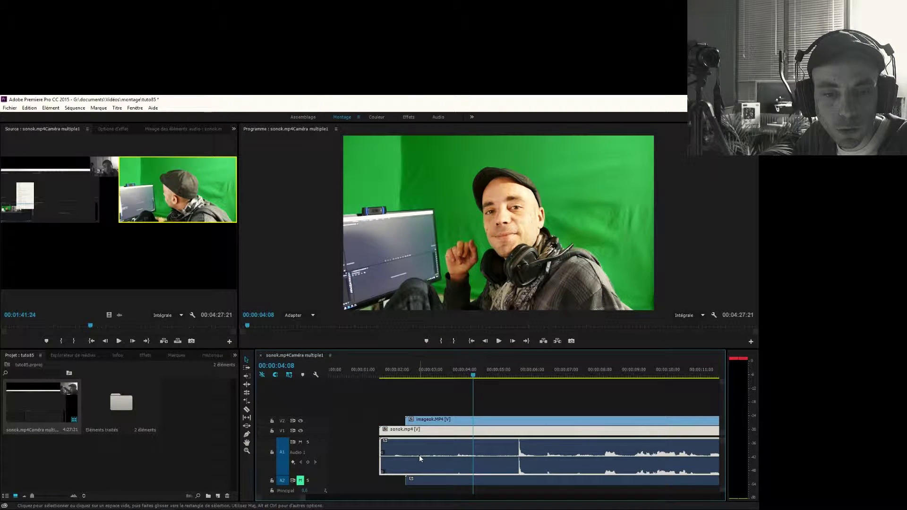
{"action": "left_click_drag", "start_coordinate": [420, 458], "coordinate": [416, 458]}
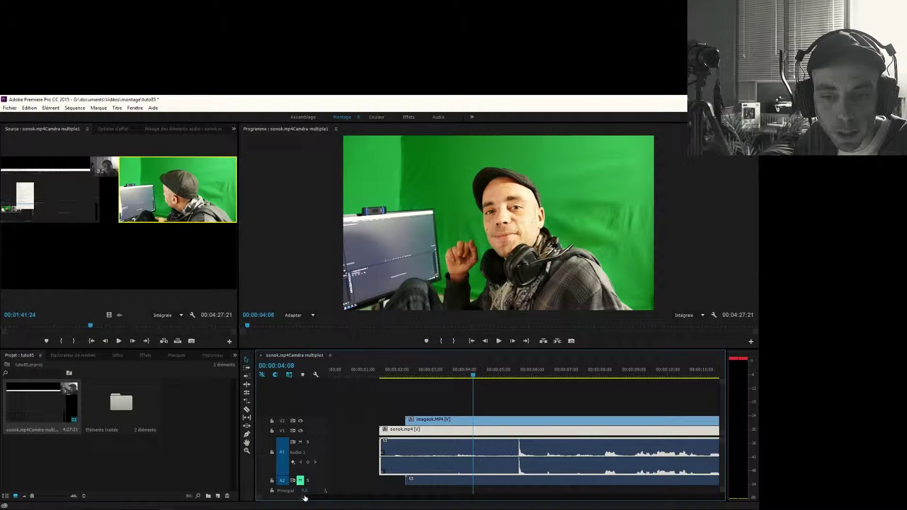
{"action": "left_click_drag", "start_coordinate": [305, 499], "coordinate": [257, 499]}
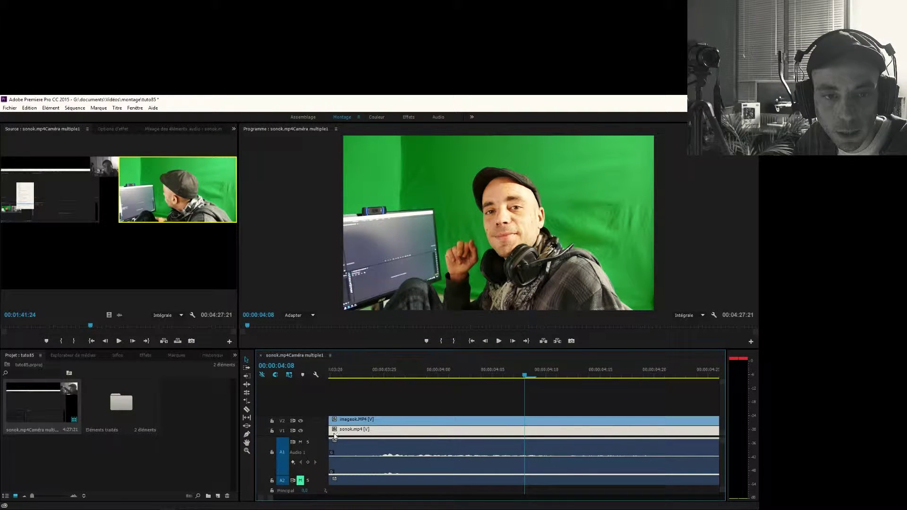
{"action": "left_click", "coordinate": [472, 342]}
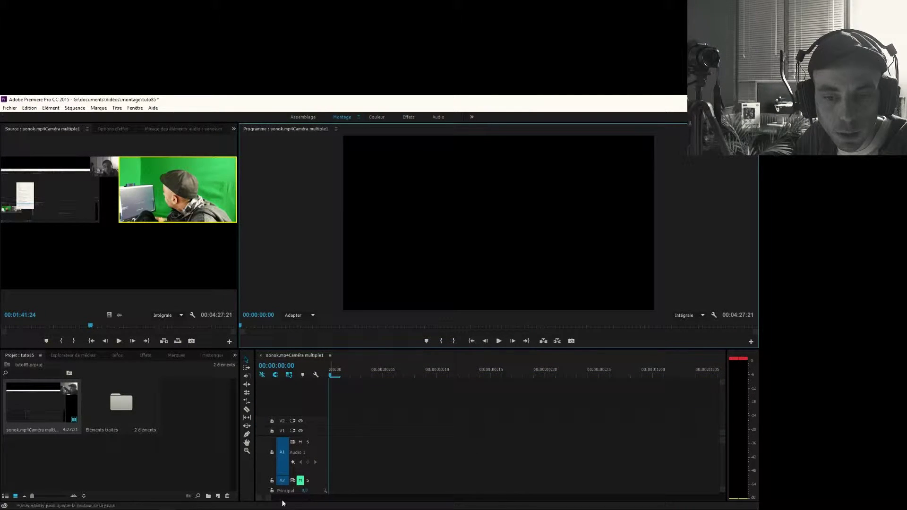
{"action": "left_click_drag", "start_coordinate": [267, 499], "coordinate": [273, 499]}
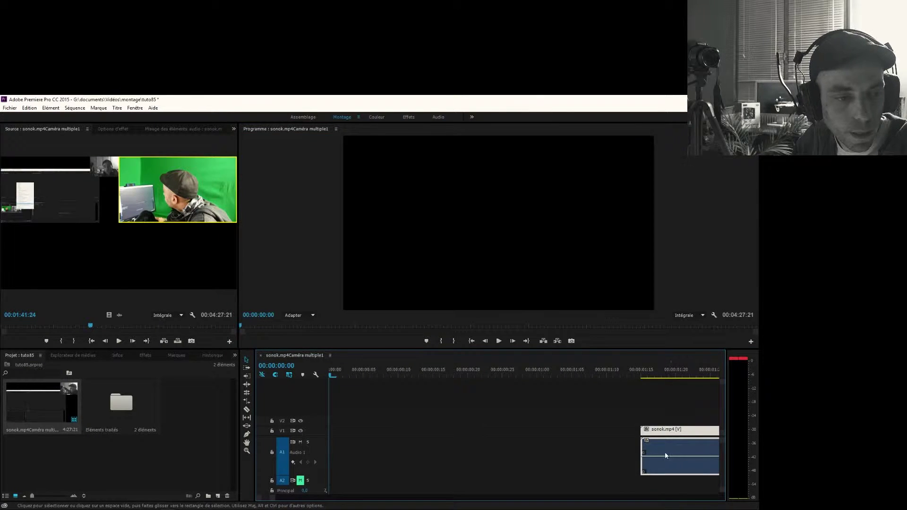
{"action": "left_click_drag", "start_coordinate": [666, 453], "coordinate": [636, 453]}
- Play the sequence around the clap to check the sync between picture and sound
{"action": "left_click_drag", "start_coordinate": [273, 500], "coordinate": [298, 500]}
{"action": "left_click_drag", "start_coordinate": [552, 374], "coordinate": [562, 374]}
{"action": "left_click", "coordinate": [499, 341]}
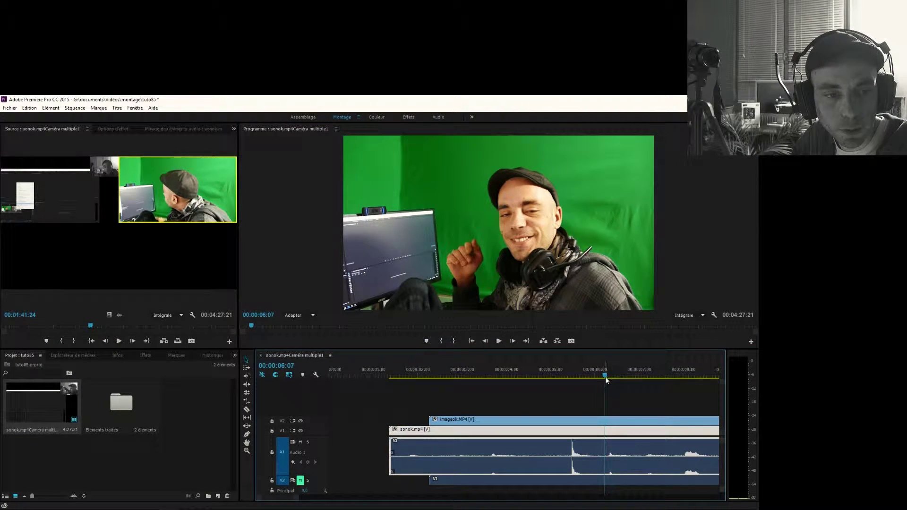
- Place the playhead at 00:00:01:09 and align the start of the sonok.mp4 clip with it
{"action": "left_click_drag", "start_coordinate": [606, 376], "coordinate": [384, 379]}
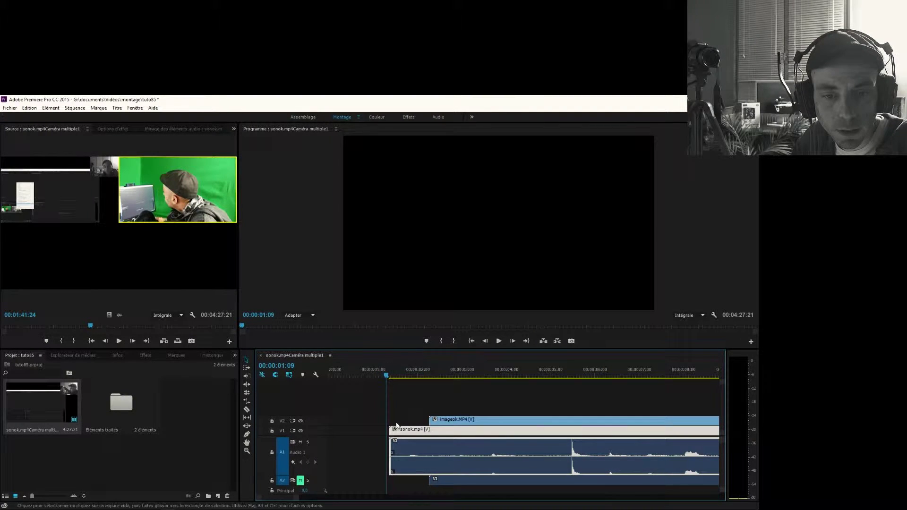
{"action": "left_click_drag", "start_coordinate": [295, 499], "coordinate": [277, 501]}
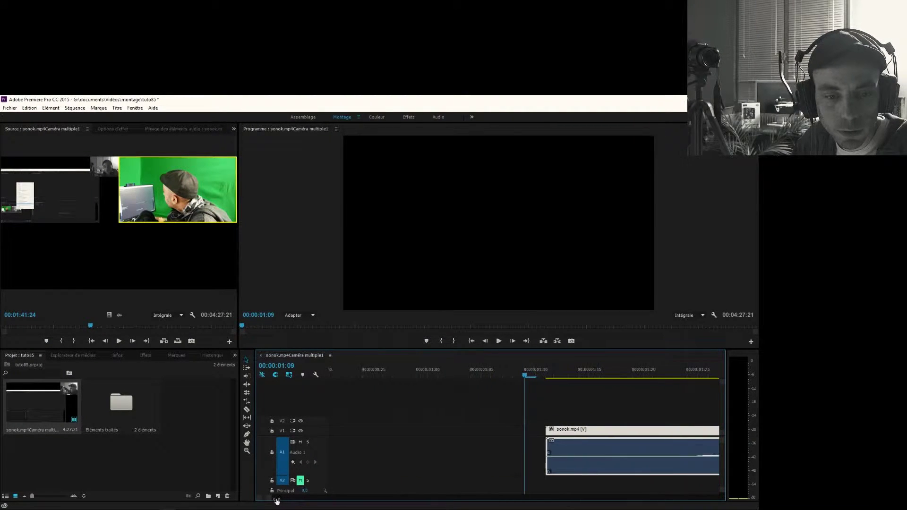
{"action": "left_click", "coordinate": [560, 414]}
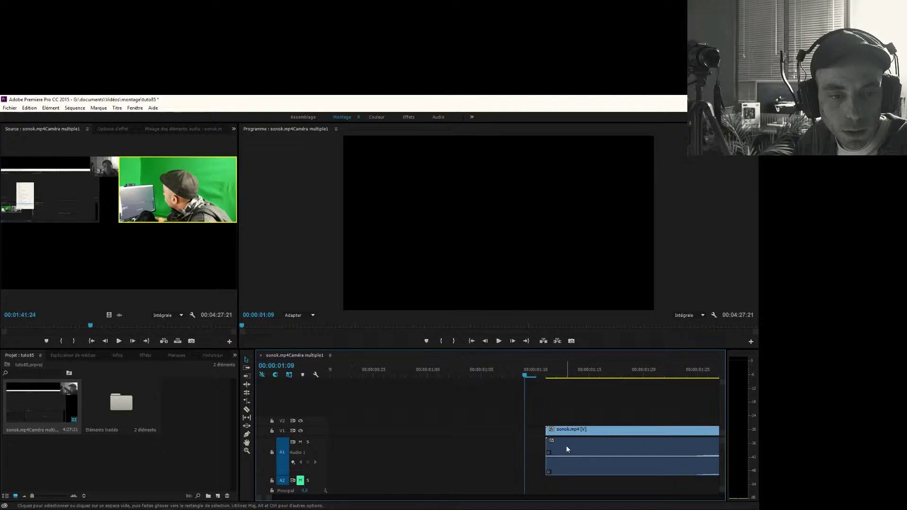
{"action": "left_click_drag", "start_coordinate": [568, 449], "coordinate": [541, 451]}
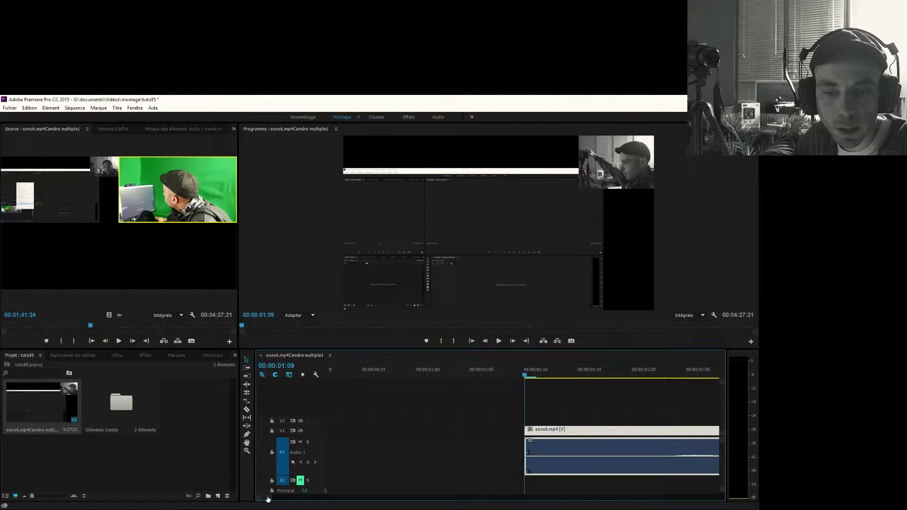
- Play the sequence from 00:00:04:08 to recheck the sync between picture and sound, and deselect the clips
{"action": "left_click_drag", "start_coordinate": [268, 499], "coordinate": [434, 502]}
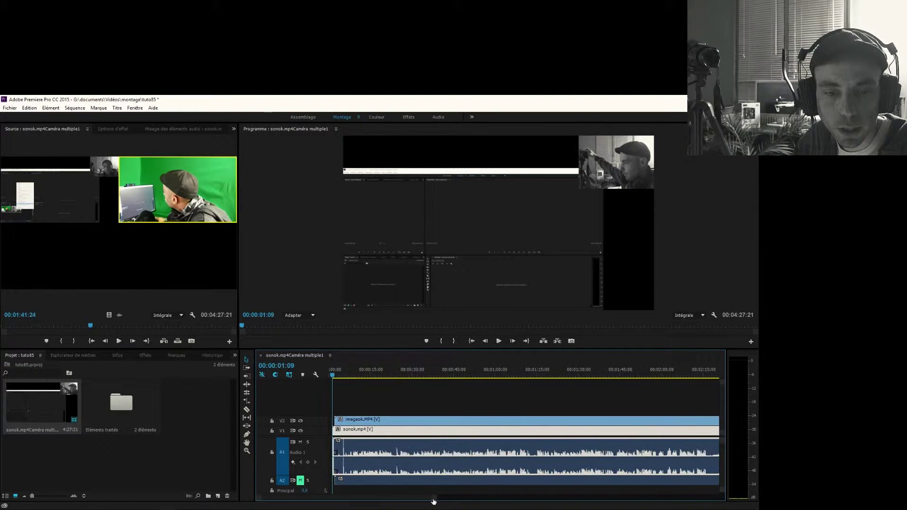
{"action": "left_click_drag", "start_coordinate": [334, 376], "coordinate": [340, 377]}
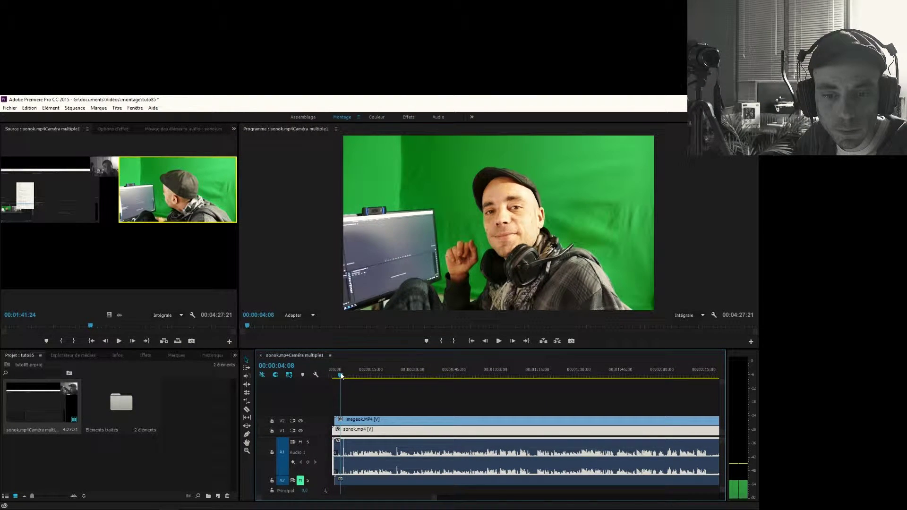
{"action": "left_click", "coordinate": [499, 341]}
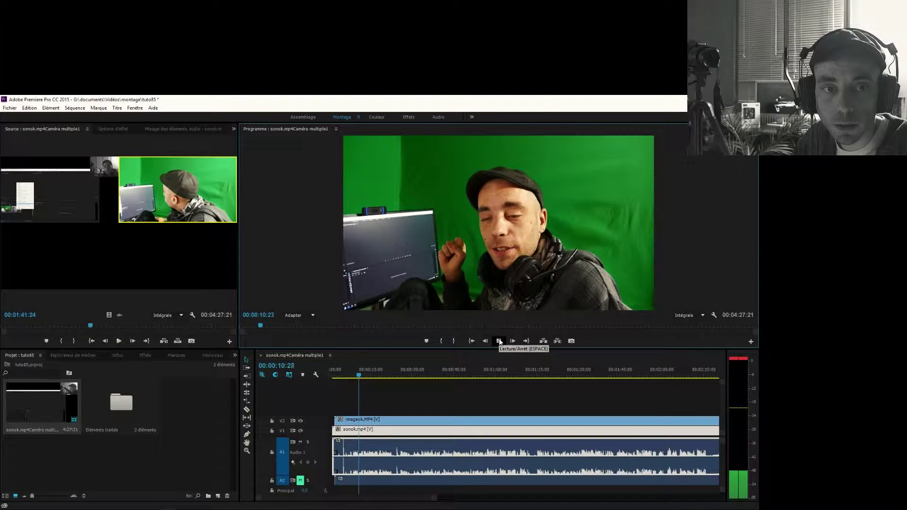
{"action": "left_click", "coordinate": [500, 341]}
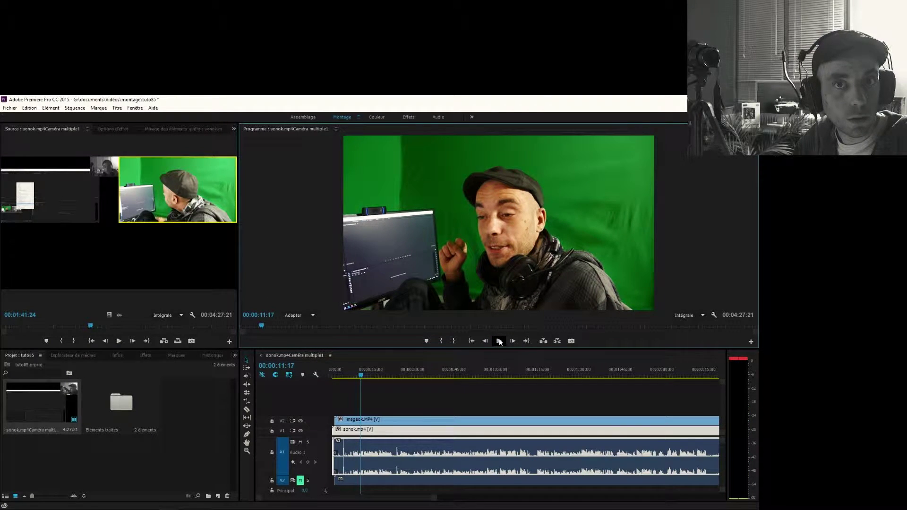
{"action": "left_click", "coordinate": [456, 403]}
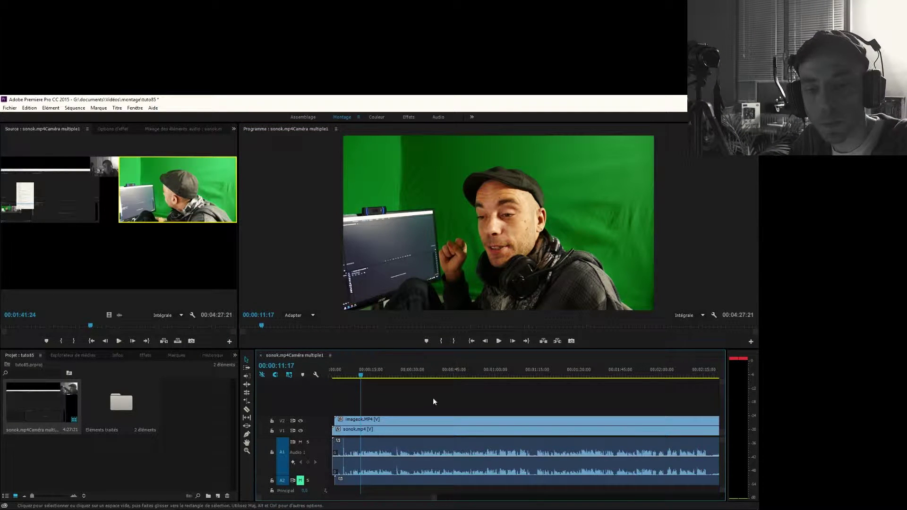
- Cut the imageok.MP4 clip and its linked audio at 00:00:57:27 with the Razor tool
{"action": "left_click_drag", "start_coordinate": [434, 501], "coordinate": [418, 503]}
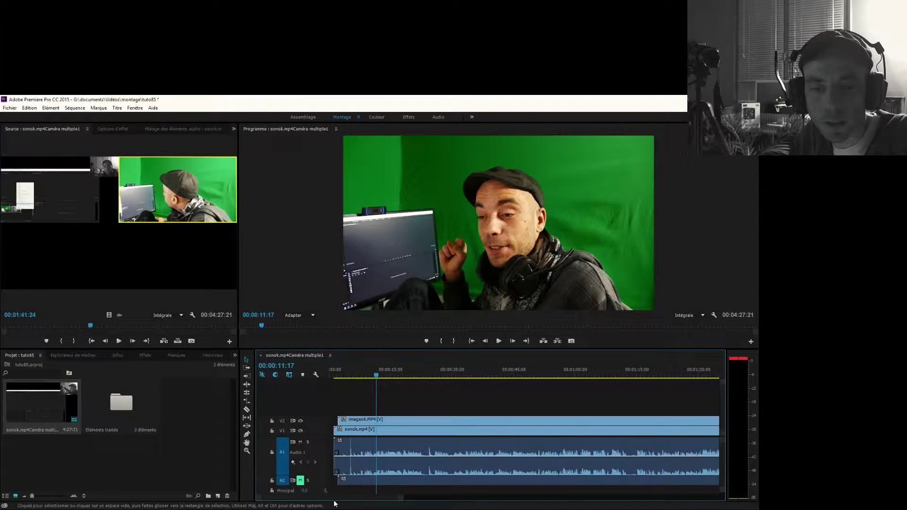
{"action": "left_click", "coordinate": [365, 480]}
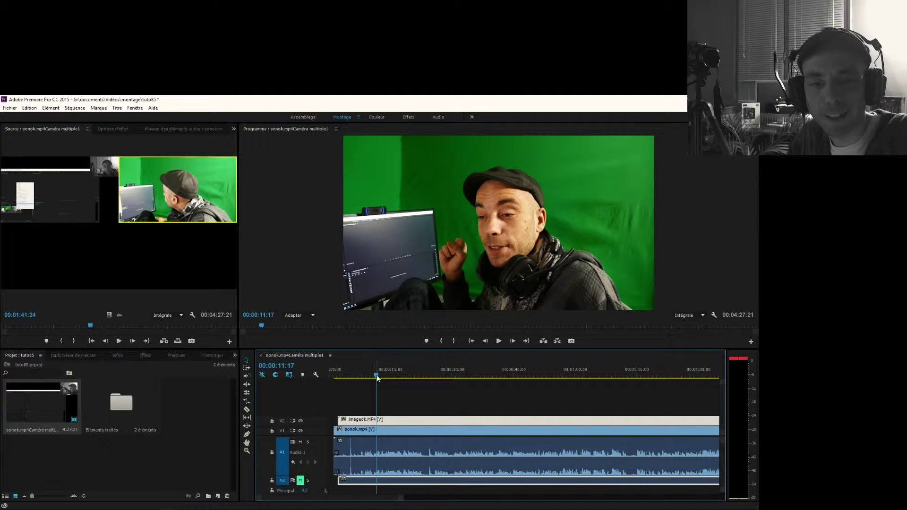
{"action": "left_click_drag", "start_coordinate": [377, 378], "coordinate": [373, 381]}
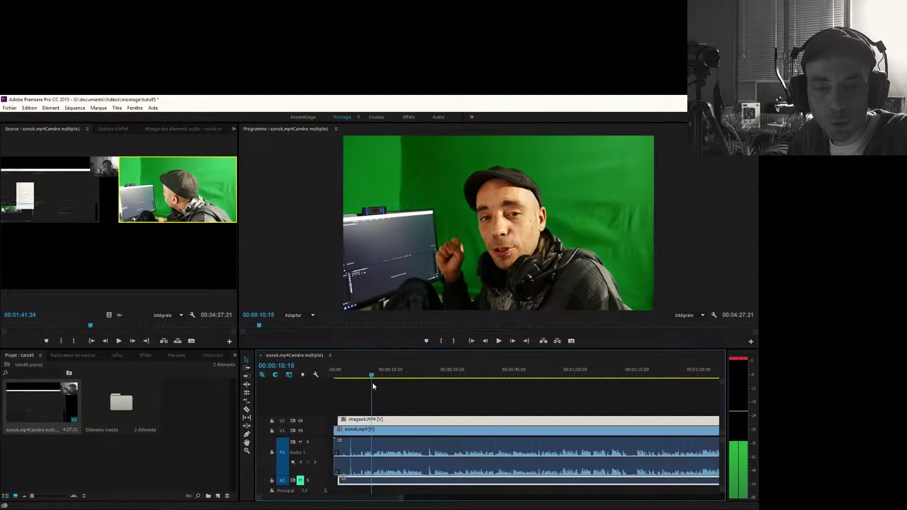
{"action": "left_click", "coordinate": [246, 418]}
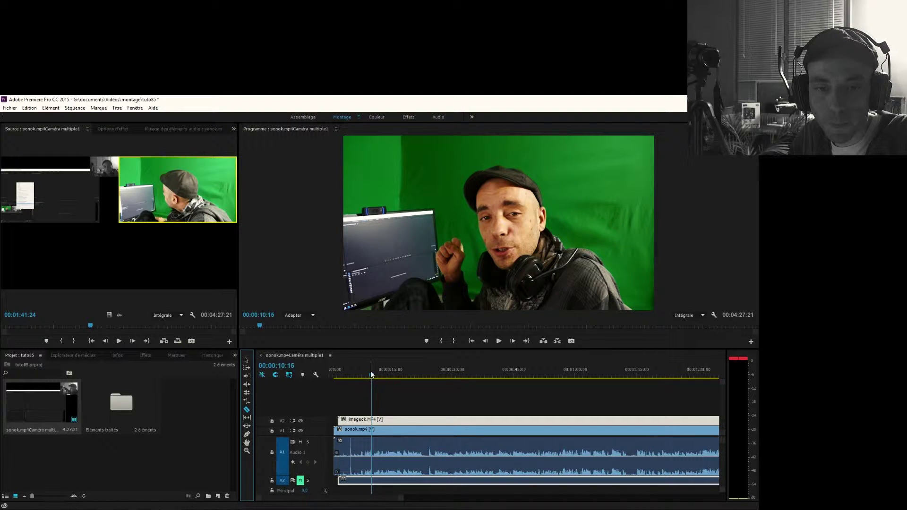
{"action": "left_click_drag", "start_coordinate": [371, 377], "coordinate": [565, 396]}
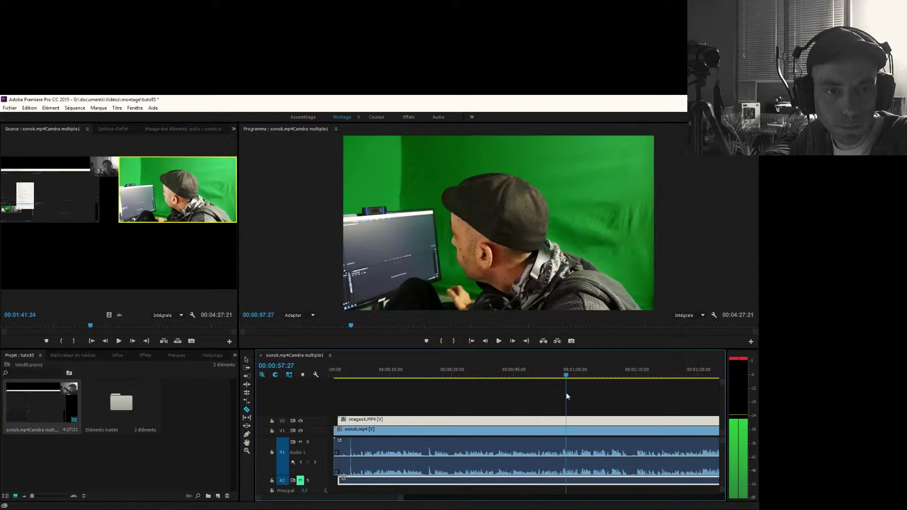
{"action": "left_click", "coordinate": [568, 419]}
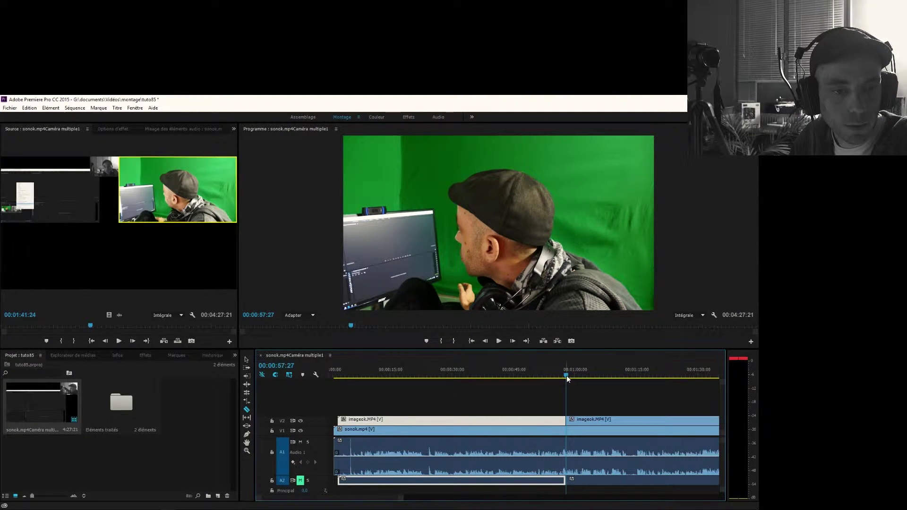
- Cut the imageok.MP4 clip again at 00:01:32:00 and delete the section between the two cuts, leaving the gap
{"action": "left_click_drag", "start_coordinate": [567, 376], "coordinate": [706, 377]}
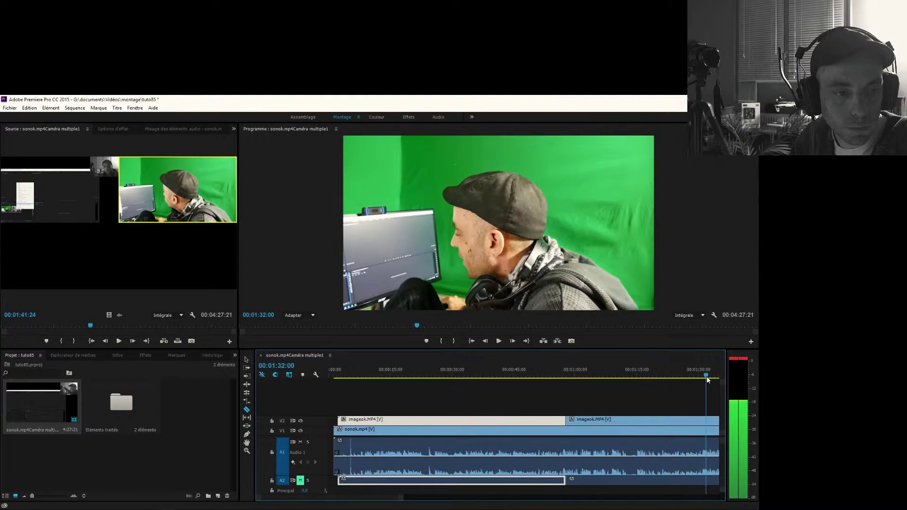
{"action": "left_click", "coordinate": [709, 421]}
{"action": "right_click", "coordinate": [709, 421]}
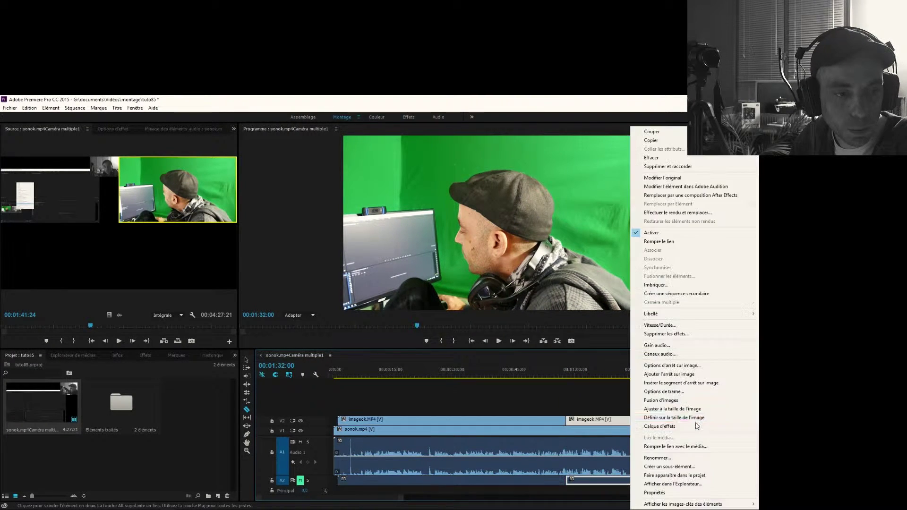
{"action": "left_click", "coordinate": [656, 160]}
- Play the sequence from 00:00:55:21 across the first cut to check the change from camera picture to screen capture
{"action": "left_click_drag", "start_coordinate": [707, 376], "coordinate": [558, 380]}
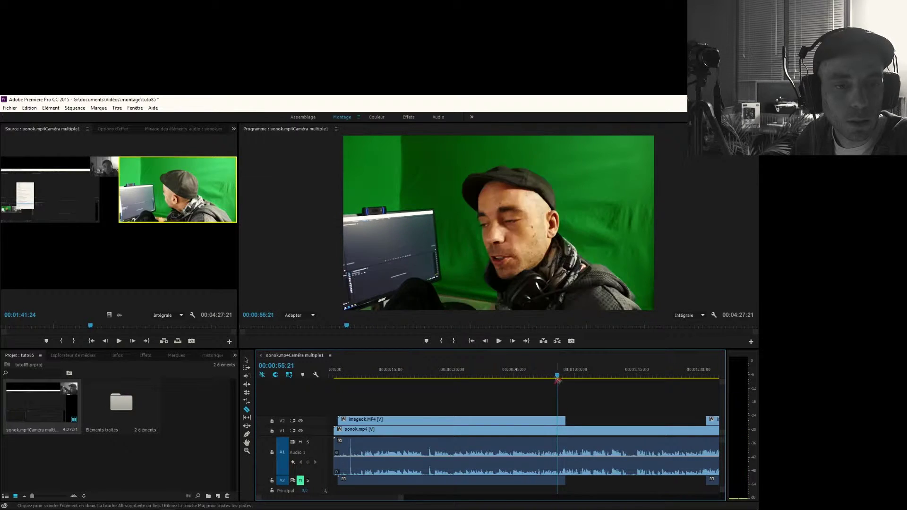
{"action": "left_click", "coordinate": [500, 341]}
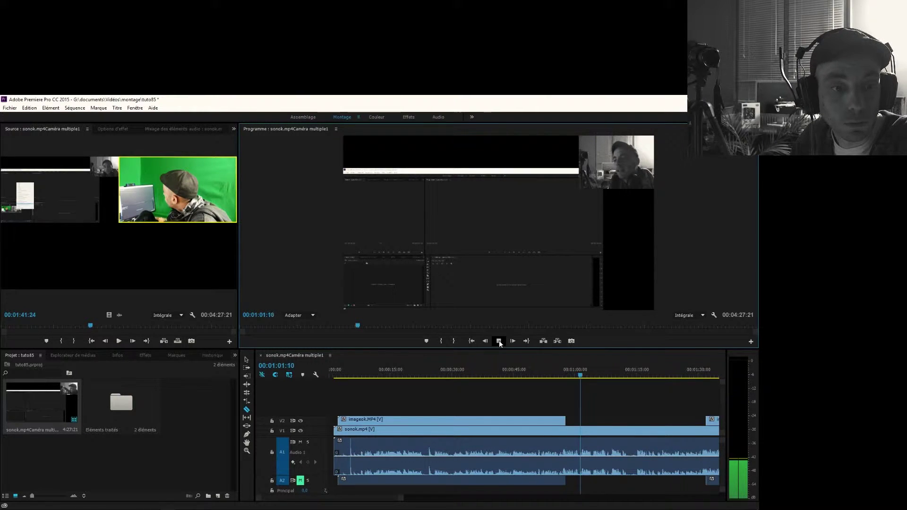
{"action": "left_click", "coordinate": [499, 340]}
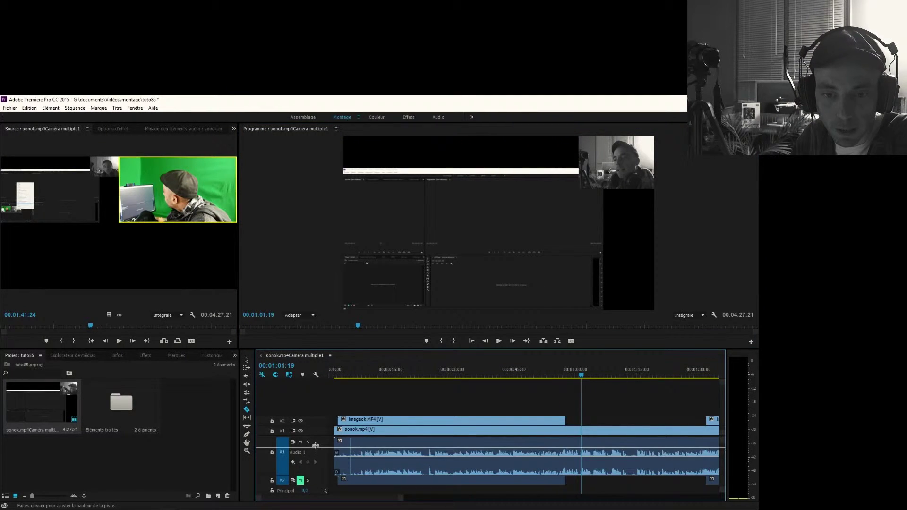
- Collapse the expanded A1 audio track, unmute A2 and mute A1
{"action": "double_click", "coordinate": [323, 475]}
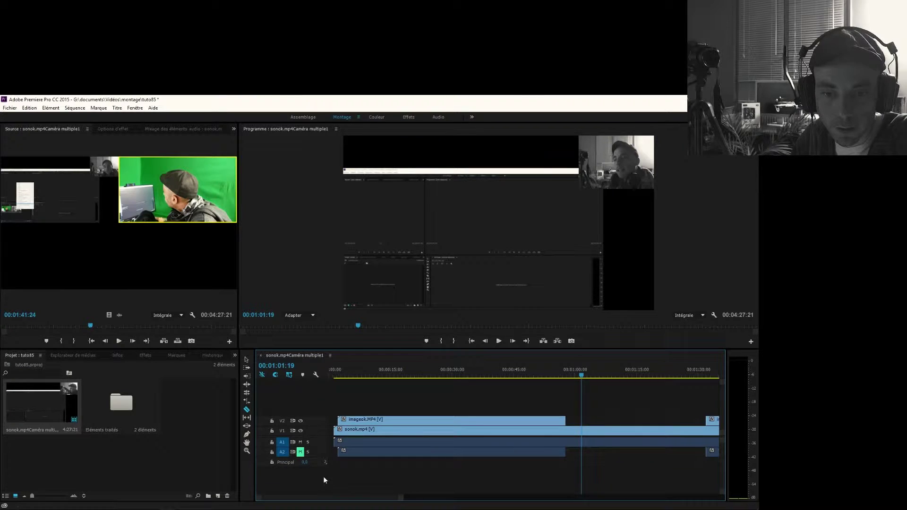
{"action": "left_click", "coordinate": [301, 452]}
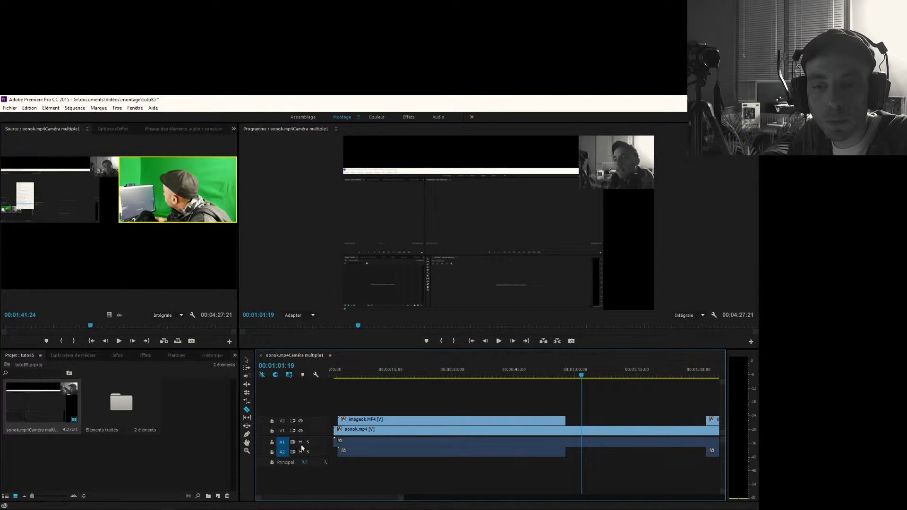
{"action": "left_click", "coordinate": [301, 443]}
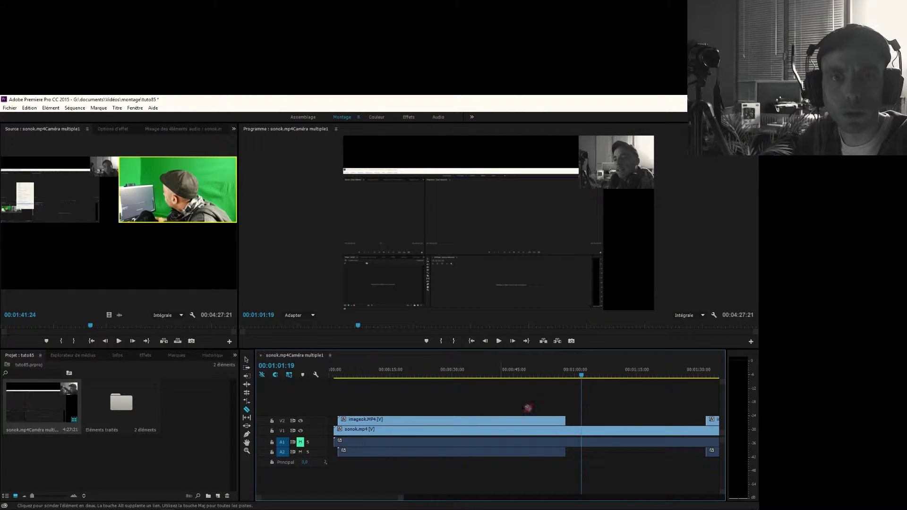
- Play the sequence from 00:00:55:00 to listen to the camera's own audio on A2
{"action": "key", "text": "Up"}
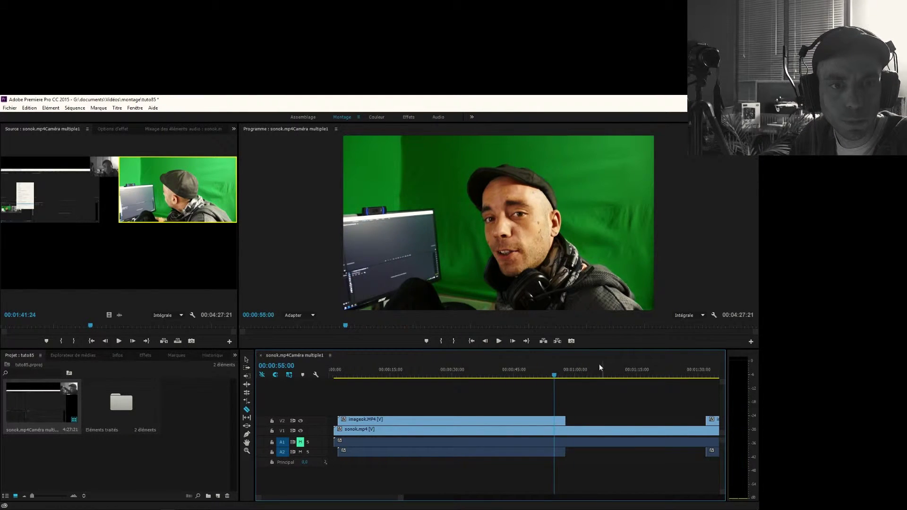
{"action": "left_click", "coordinate": [499, 342]}
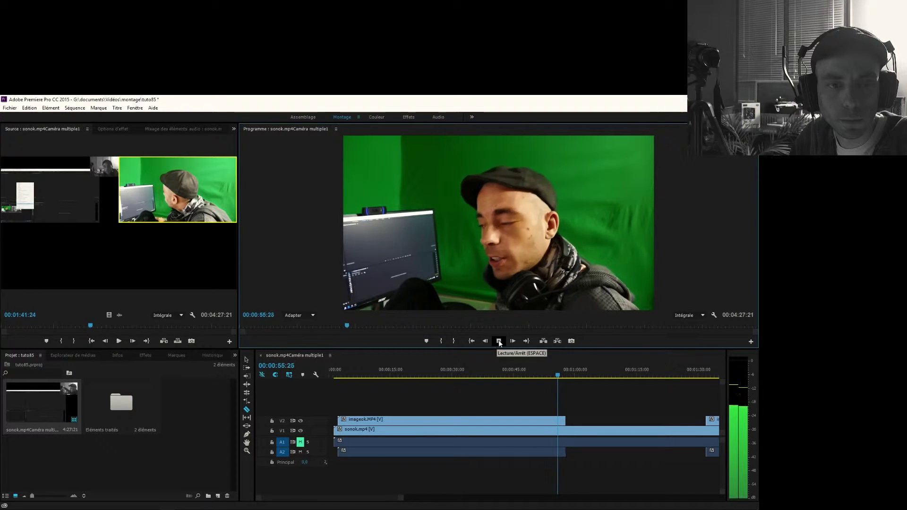
{"action": "left_click", "coordinate": [499, 342]}
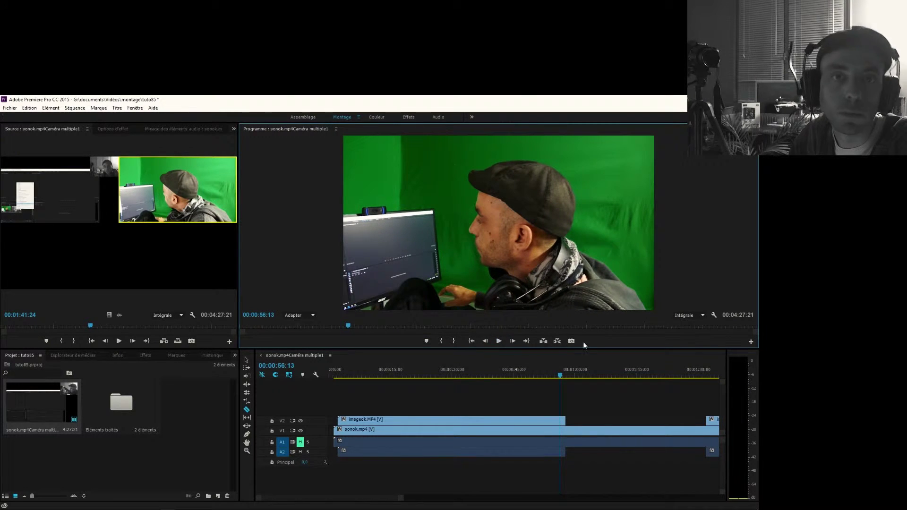
- Unmute A1, mute A2 and play the sequence from 00:00:53:02 to compare the separately recorded sound
{"action": "left_click", "coordinate": [300, 442]}
{"action": "left_click", "coordinate": [301, 453]}
{"action": "left_click_drag", "start_coordinate": [560, 377], "coordinate": [546, 376]}
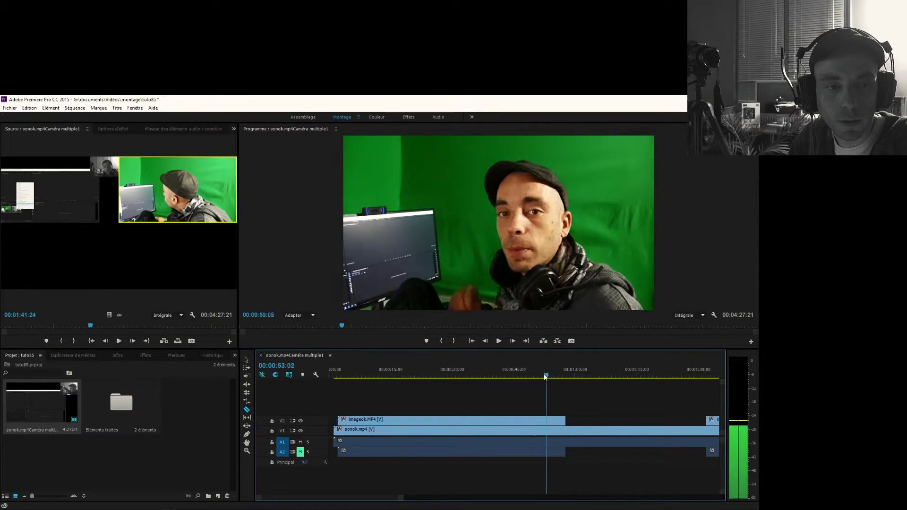
{"action": "left_click", "coordinate": [499, 341]}
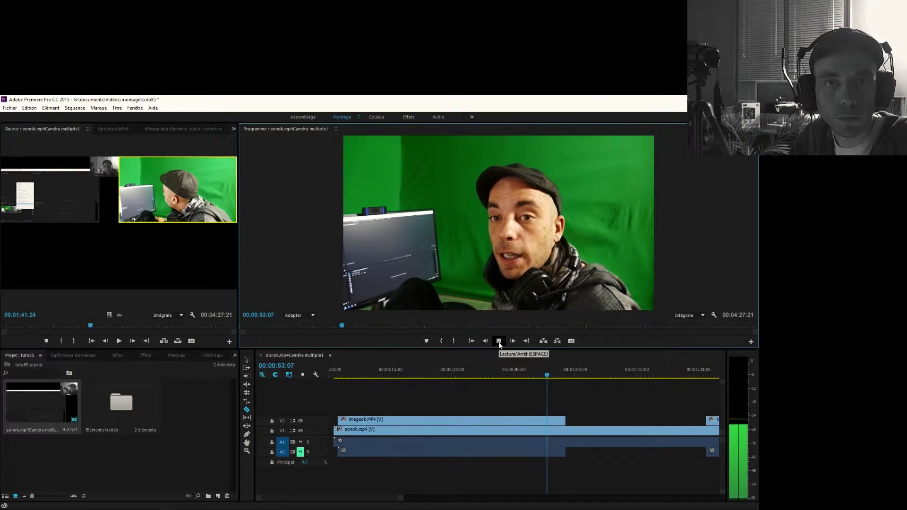
{"action": "left_click", "coordinate": [499, 341]}
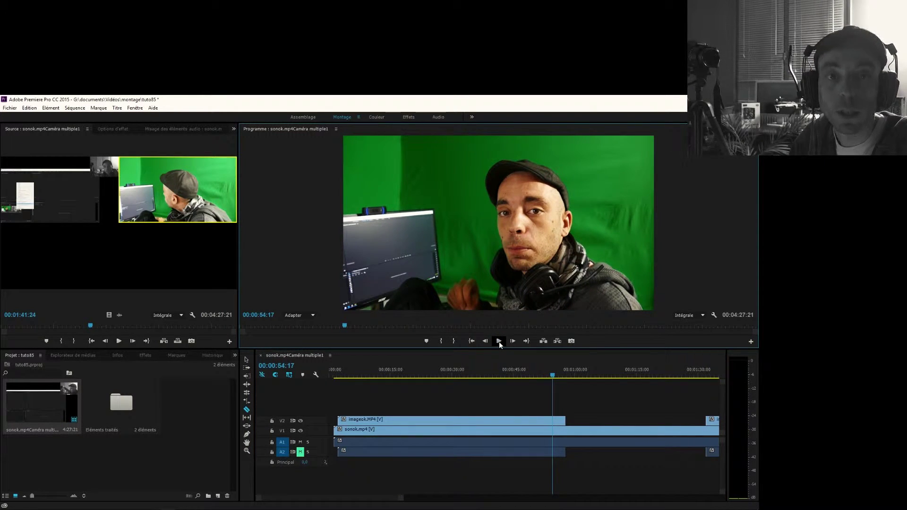